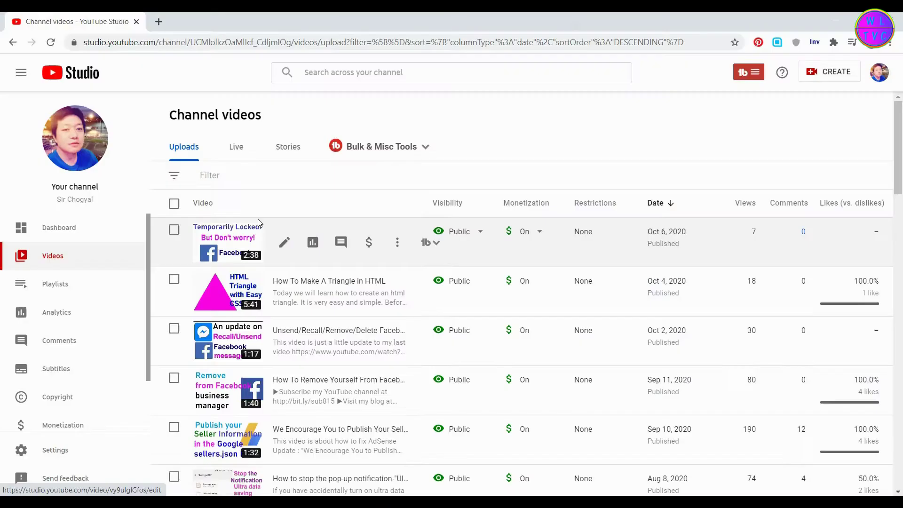
# - Go to the Subtitles page of the Temporarily Locked Facebook video
pyautogui.click(285, 243)
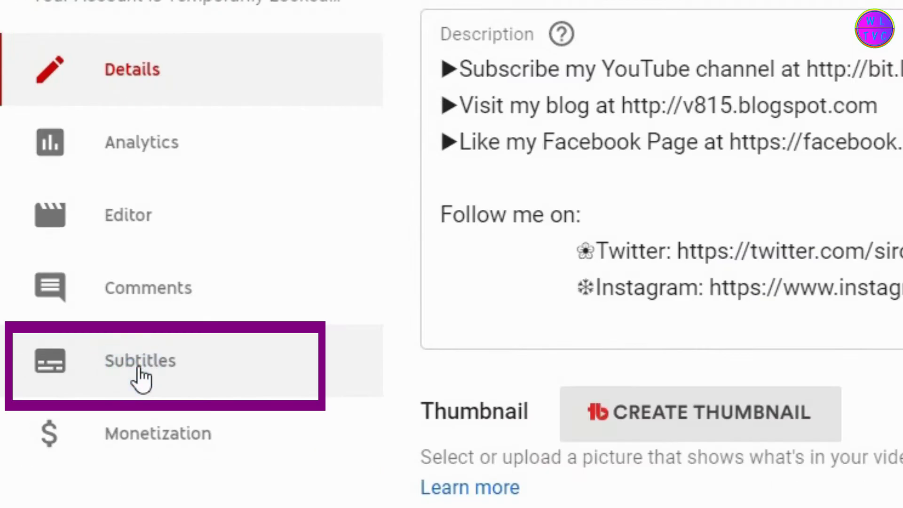
pyautogui.click(55, 383)
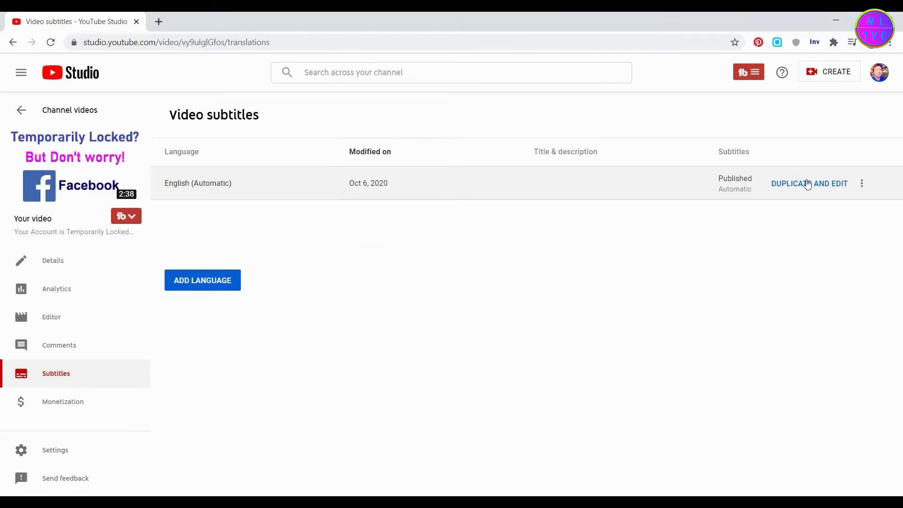
# - Duplicate the automatic English subtitles into an editable English draft
pyautogui.click(807, 184)
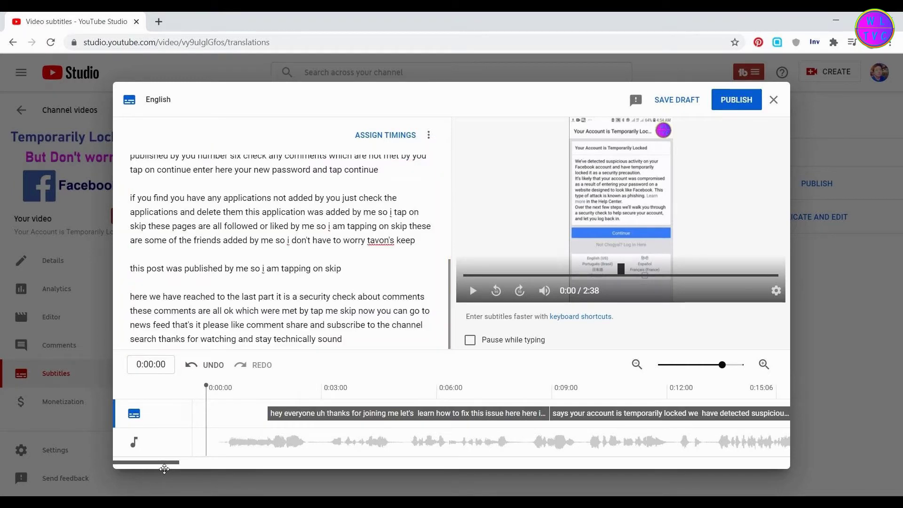
pyautogui.moveTo(164, 470); pyautogui.dragTo(205, 467)
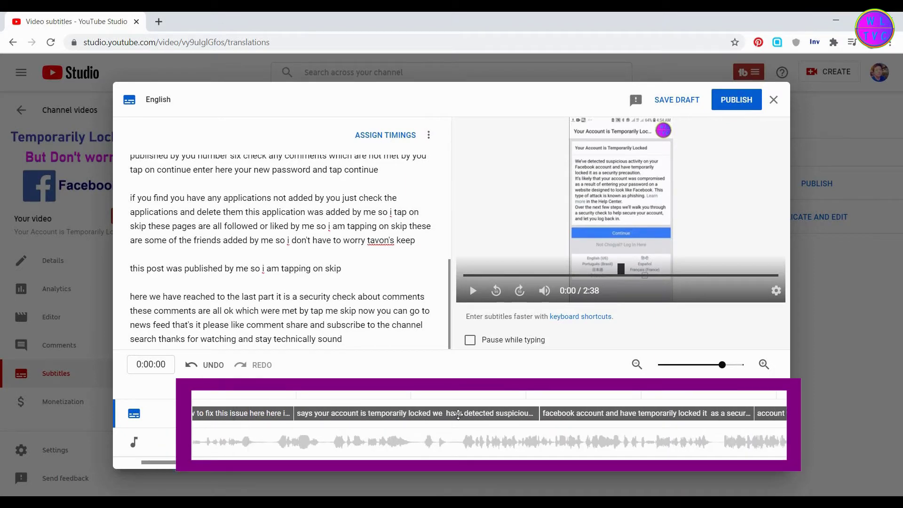
pyautogui.moveTo(205, 472); pyautogui.dragTo(373, 472)
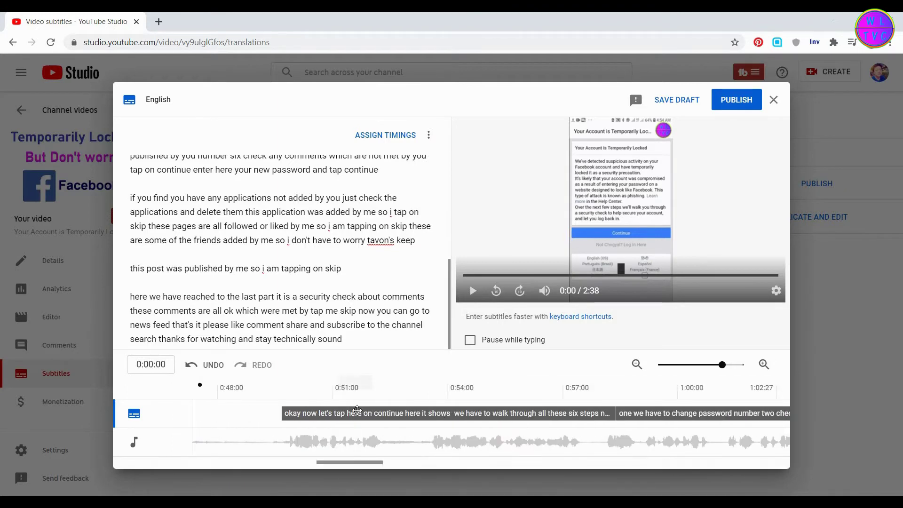
# - Rewrite the opening as 'Hey everyone. Thanks for joining me. Let's…', removing the filler 'uh'
pyautogui.click(358, 398)
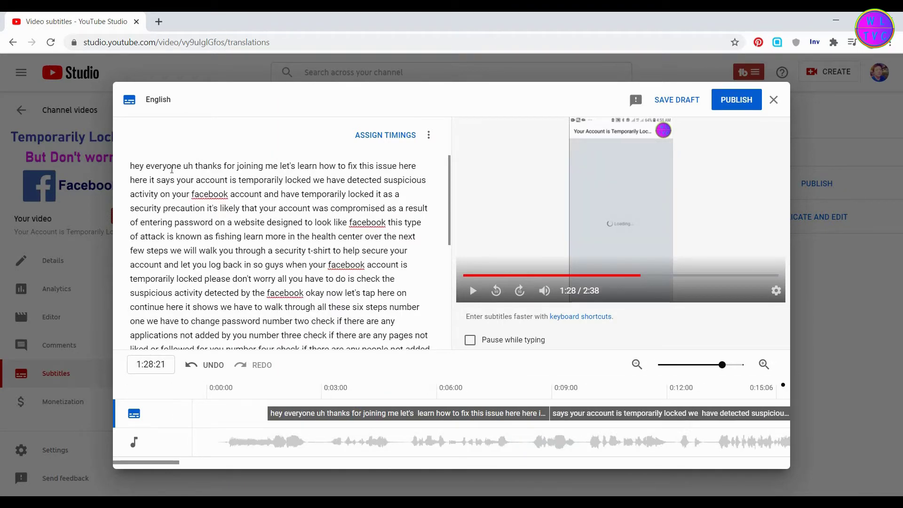
pyautogui.write('H')
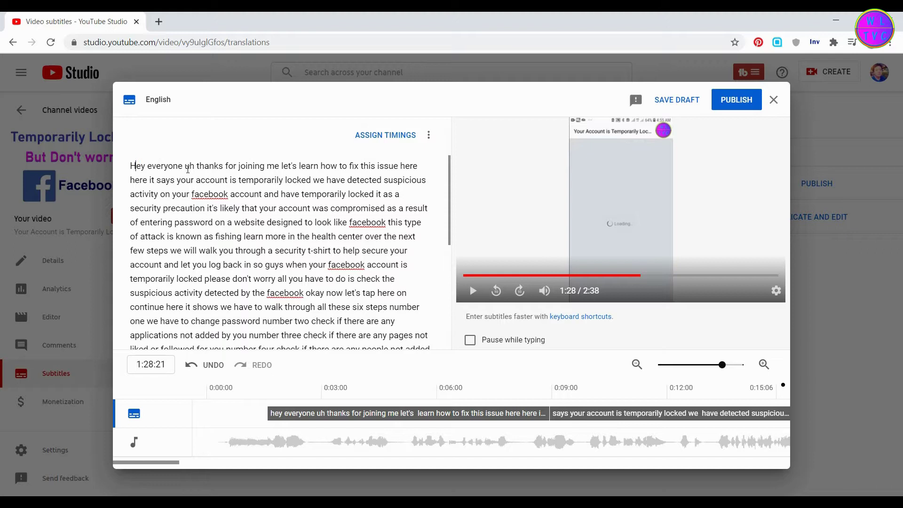
pyautogui.doubleClick(190, 169)
pyautogui.press('BackSpace')
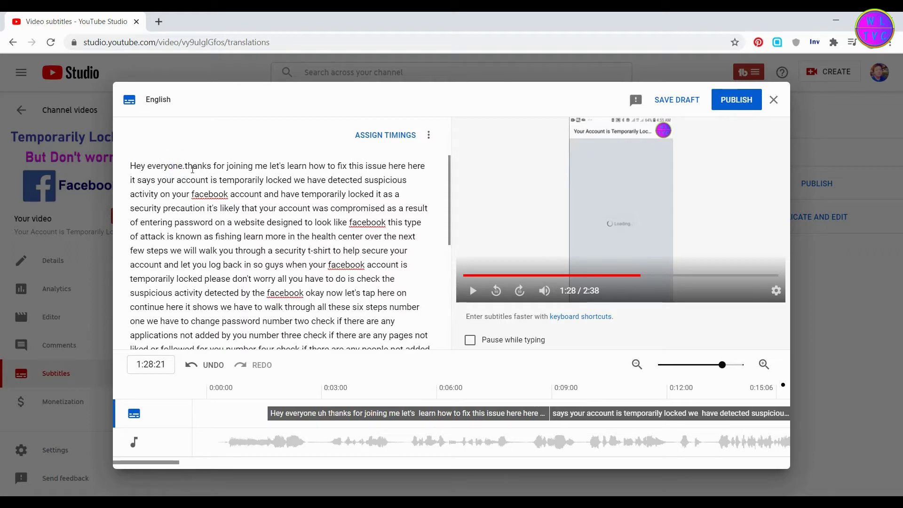
pyautogui.press('Delete')
pyautogui.write('T')
pyautogui.click(256, 166)
pyautogui.write('. L')
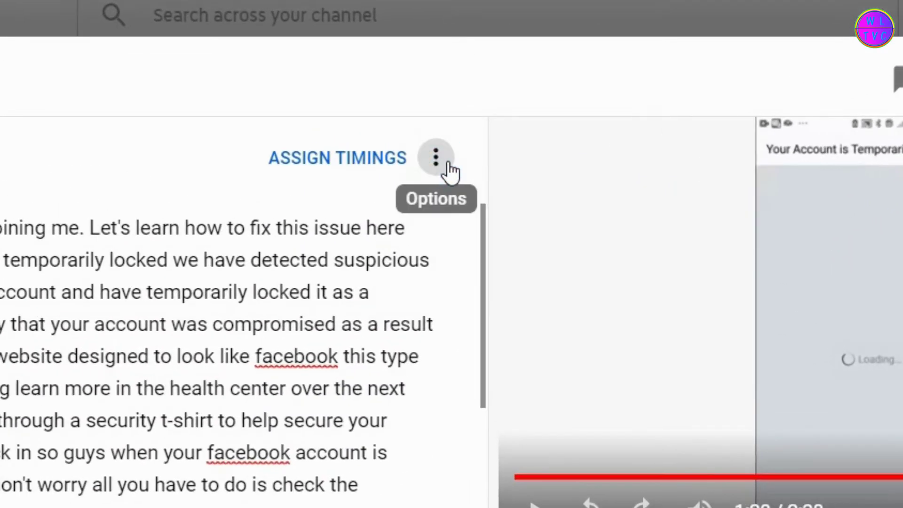
pyautogui.click(448, 164)
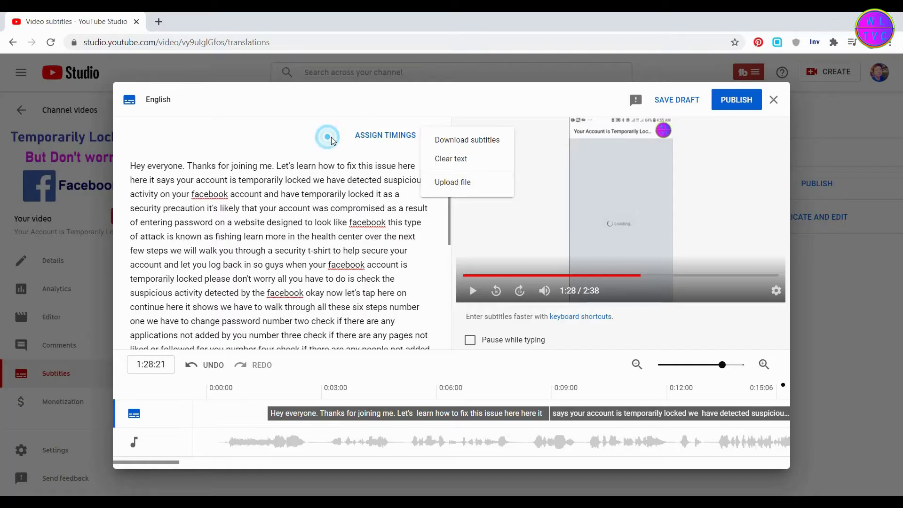
# - Assign timings, then punctuate the first caption with a period after 'here' and fix the repeated 'here'
pyautogui.click(331, 140)
pyautogui.click(393, 135)
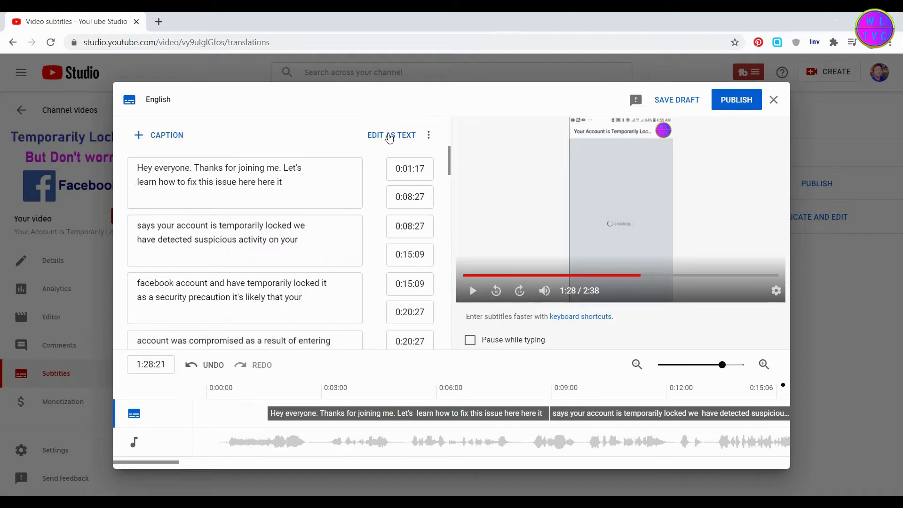
pyautogui.scroll(-15, 416, 152)
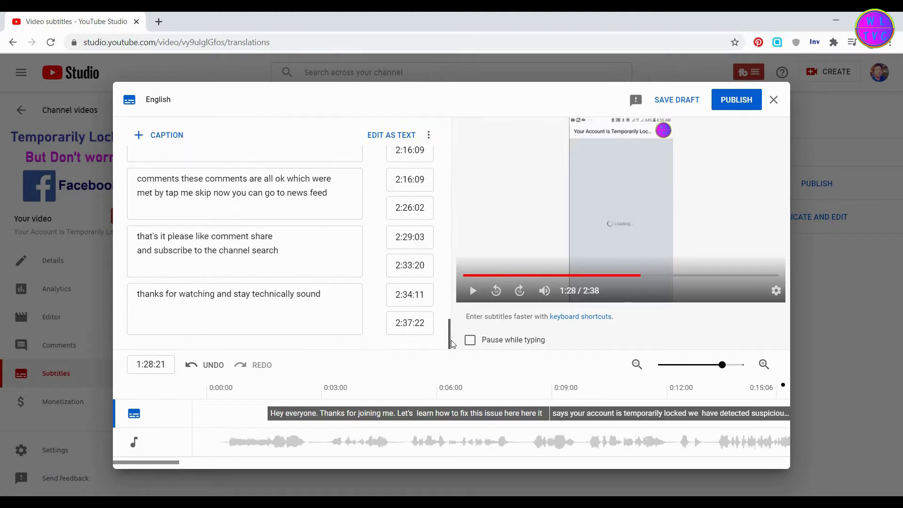
pyautogui.scroll(15, 438, 155)
pyautogui.moveTo(213, 182)
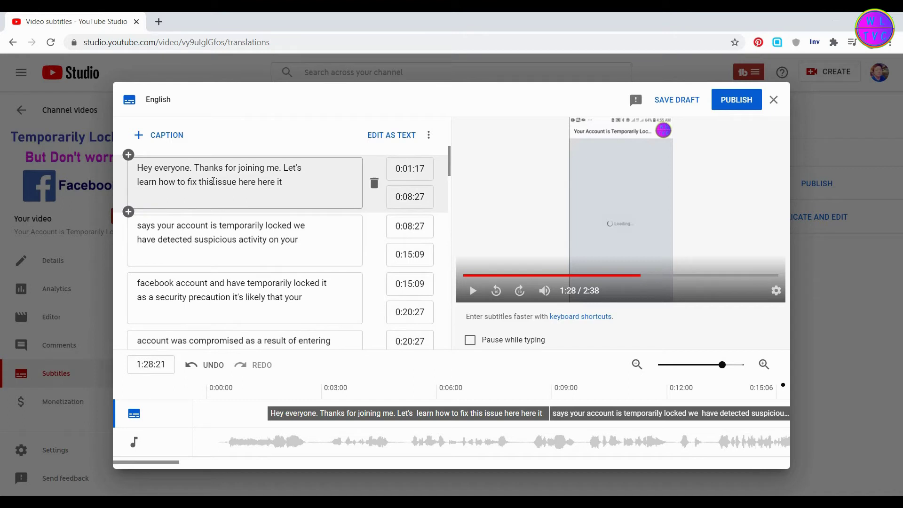
pyautogui.click(215, 183)
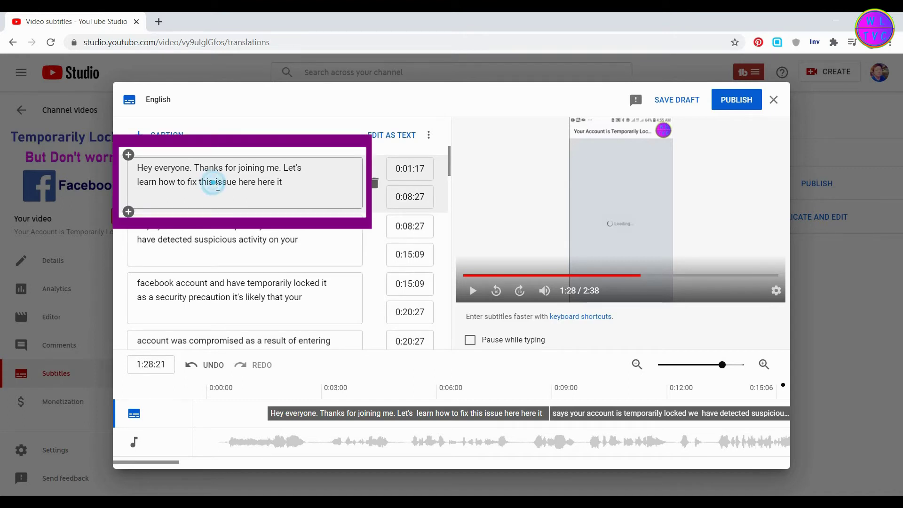
pyautogui.click(241, 185)
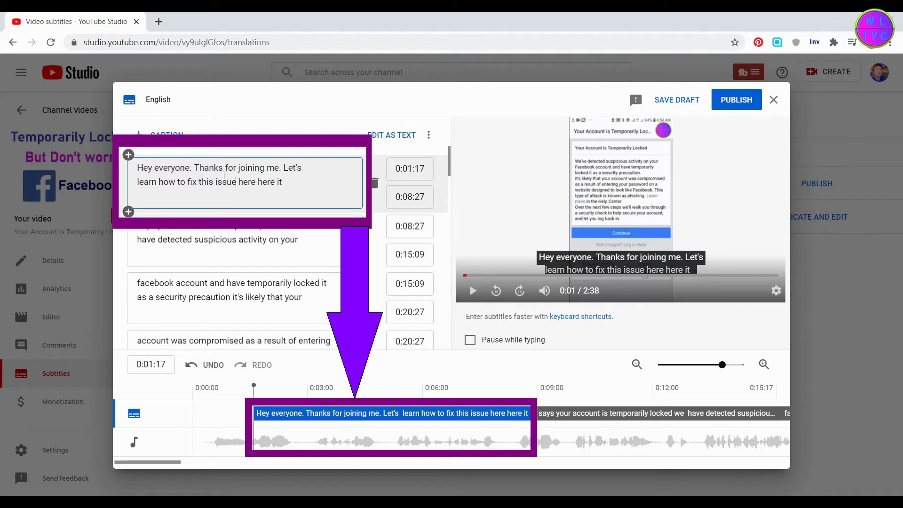
pyautogui.click(259, 182)
pyautogui.write('.')
pyautogui.press('BackSpace')
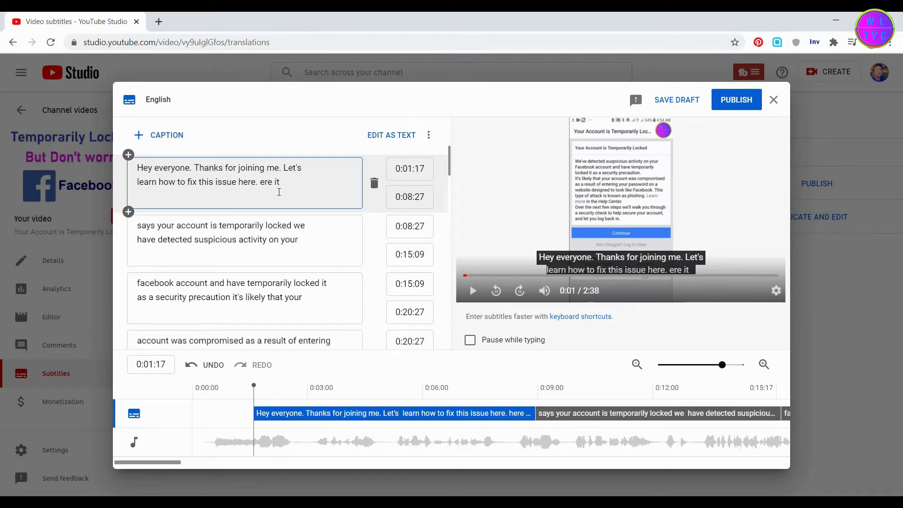
pyautogui.write('H')
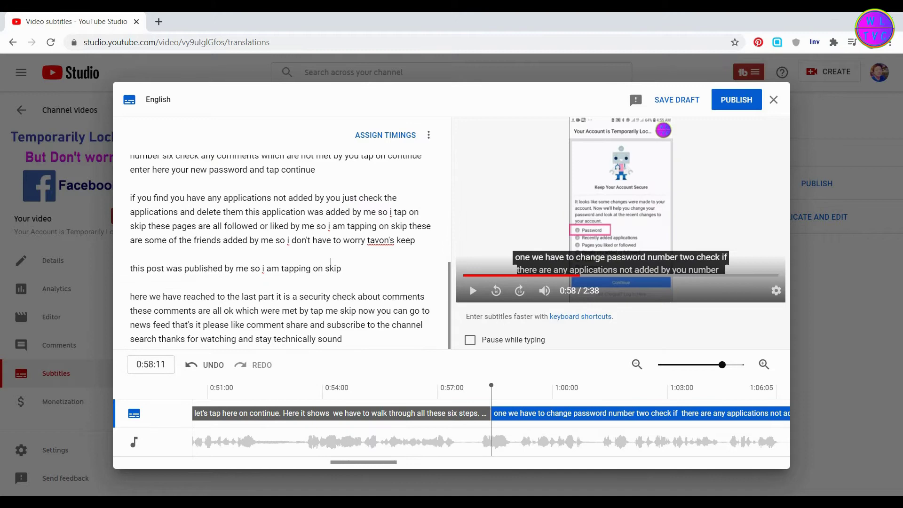
pyautogui.write('2:05:08')
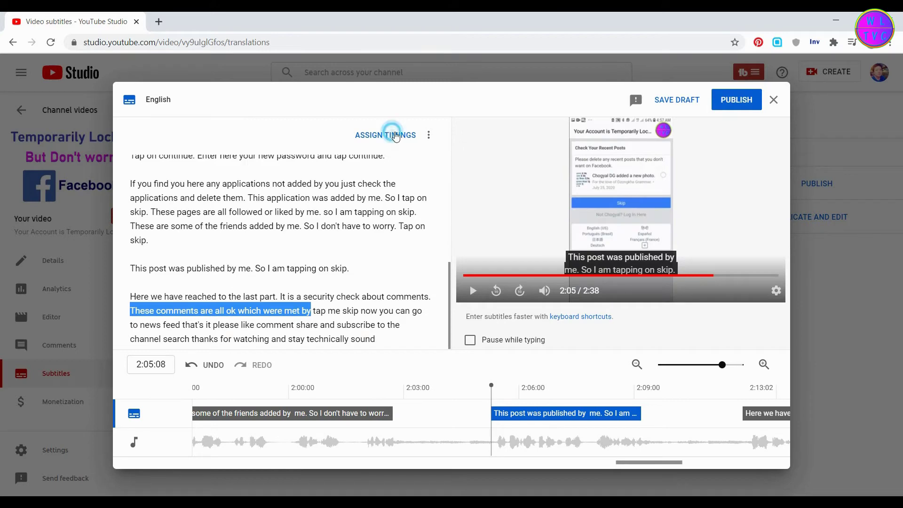
# - Retime the 'new password' caption to about 1:32:27–1:35:19 and zoom in on the caption timeline
pyautogui.click(385, 135)
pyautogui.click(307, 231)
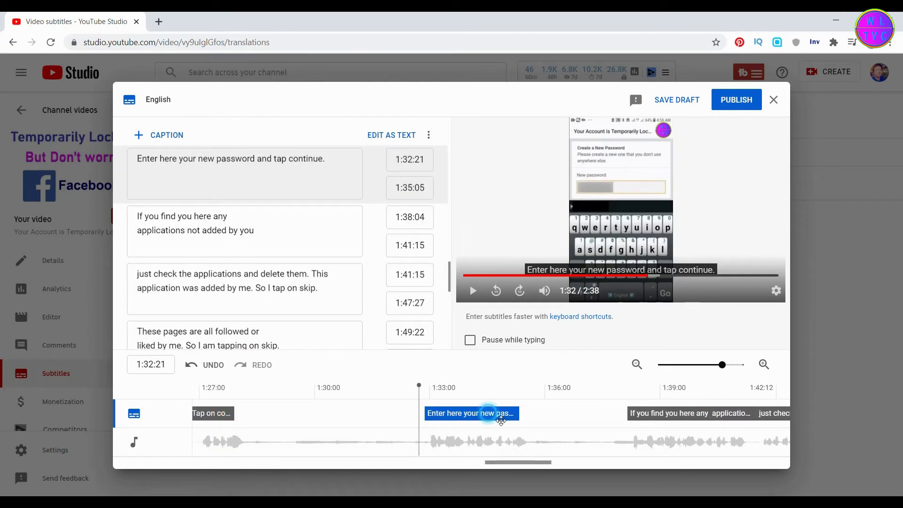
pyautogui.moveTo(500, 421); pyautogui.dragTo(518, 421)
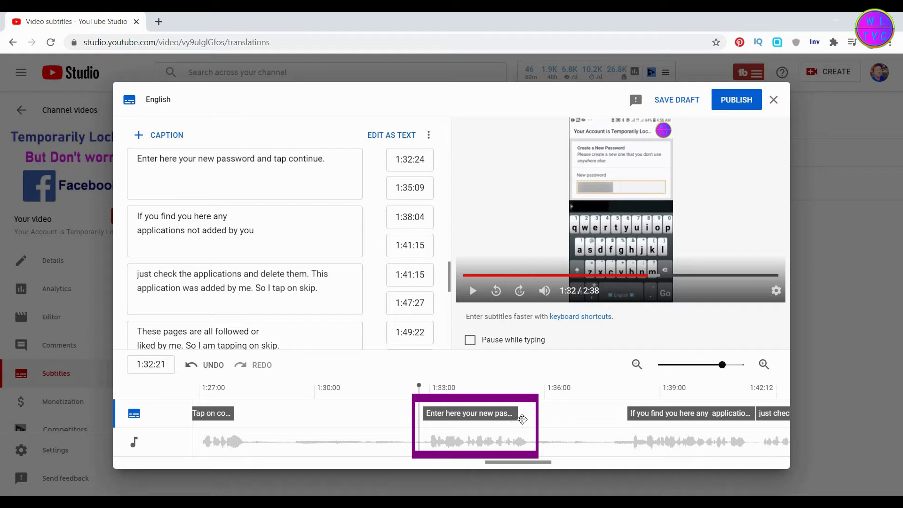
pyautogui.moveTo(523, 416); pyautogui.dragTo(534, 417)
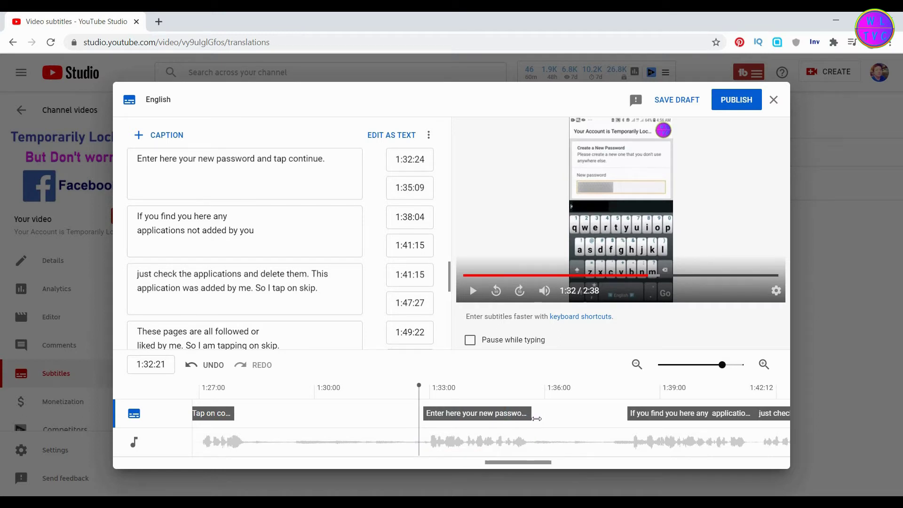
pyautogui.moveTo(424, 414); pyautogui.dragTo(428, 415)
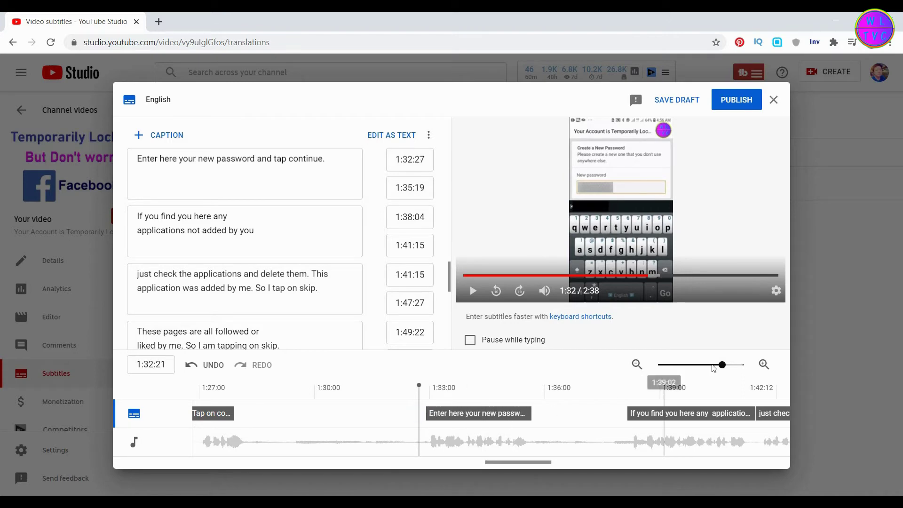
pyautogui.moveTo(722, 365); pyautogui.dragTo(739, 372)
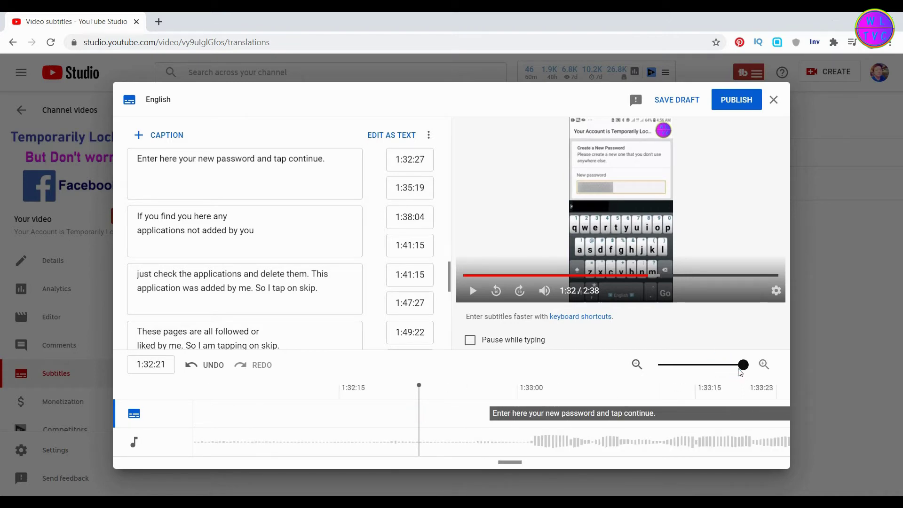
# - Delete and restore the opening caption, leaving the timed list intact, and move playback near the first caption
pyautogui.press('Delete')
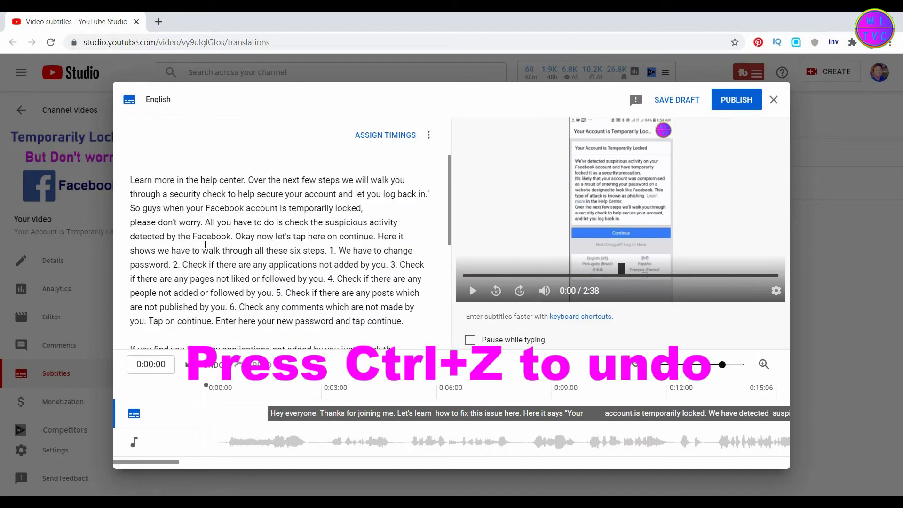
pyautogui.hotkey('ctrl', 'z')
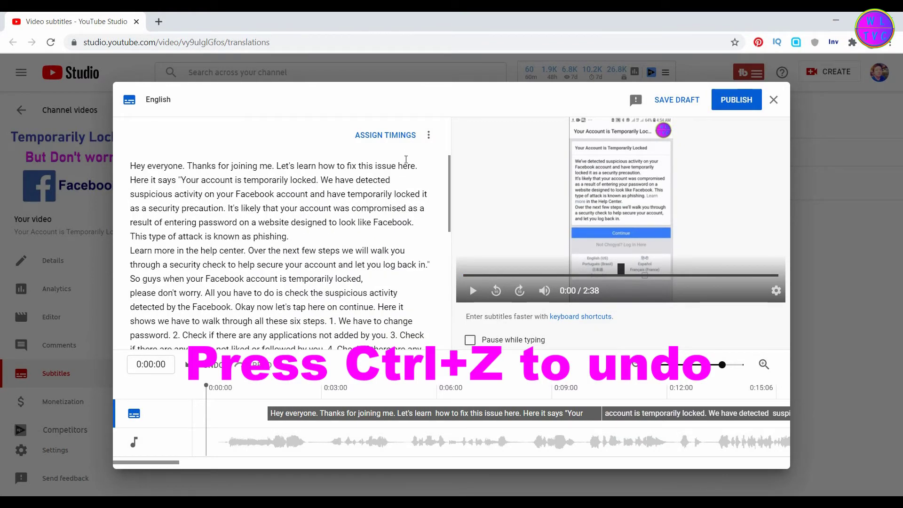
pyautogui.click(401, 138)
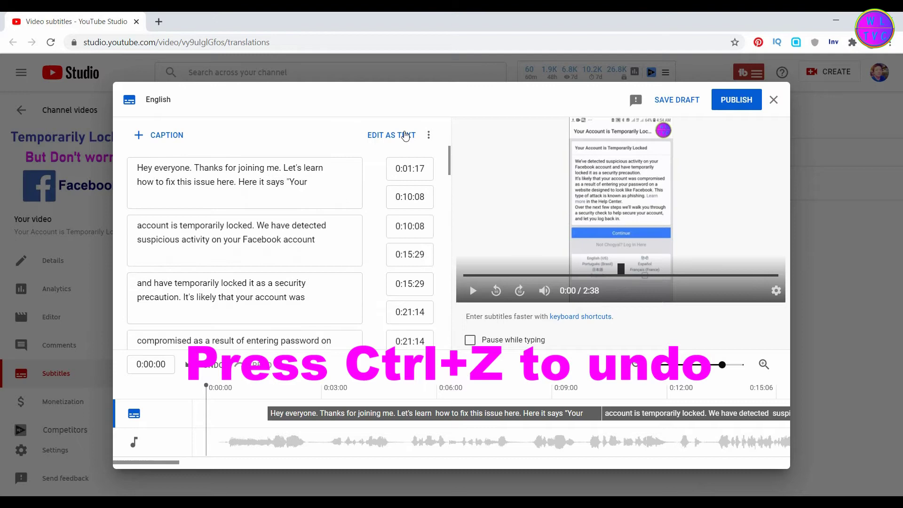
pyautogui.hotkey('ctrl', 'z')
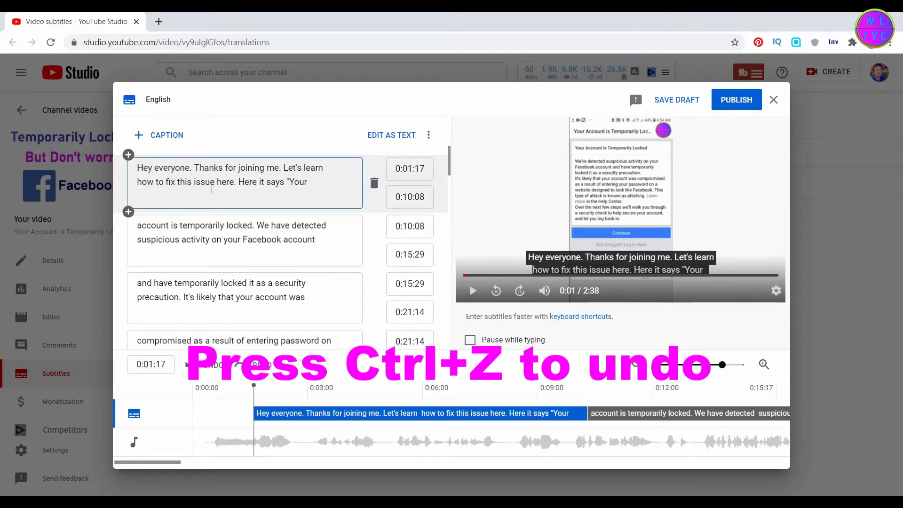
pyautogui.click(375, 184)
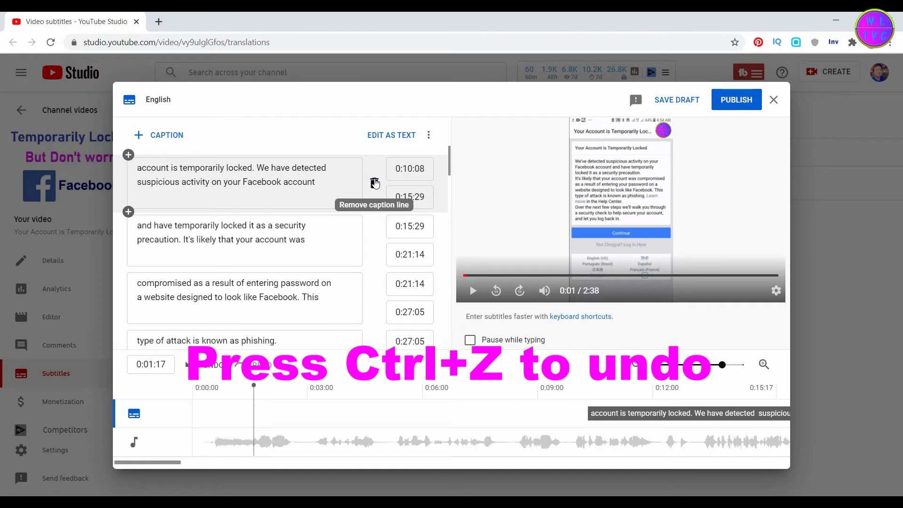
pyautogui.hotkey('ctrl', 'z')
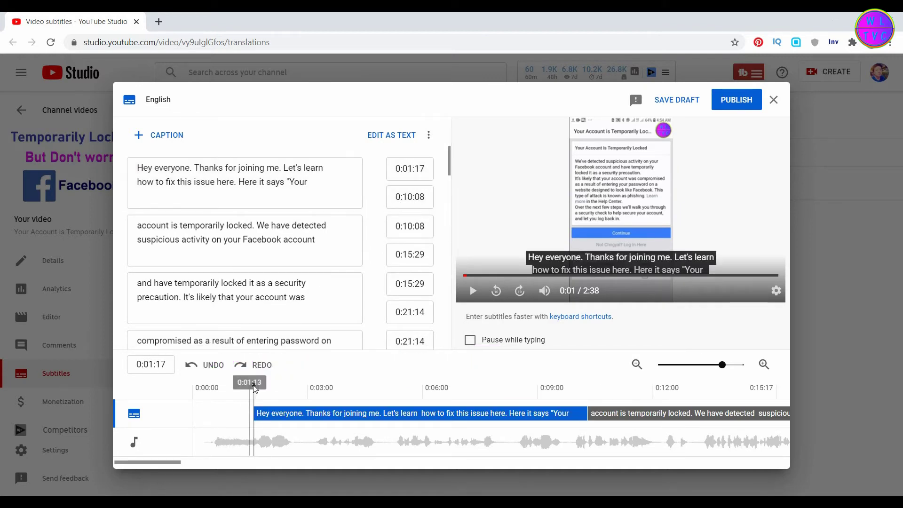
pyautogui.moveTo(255, 387); pyautogui.dragTo(677, 389)
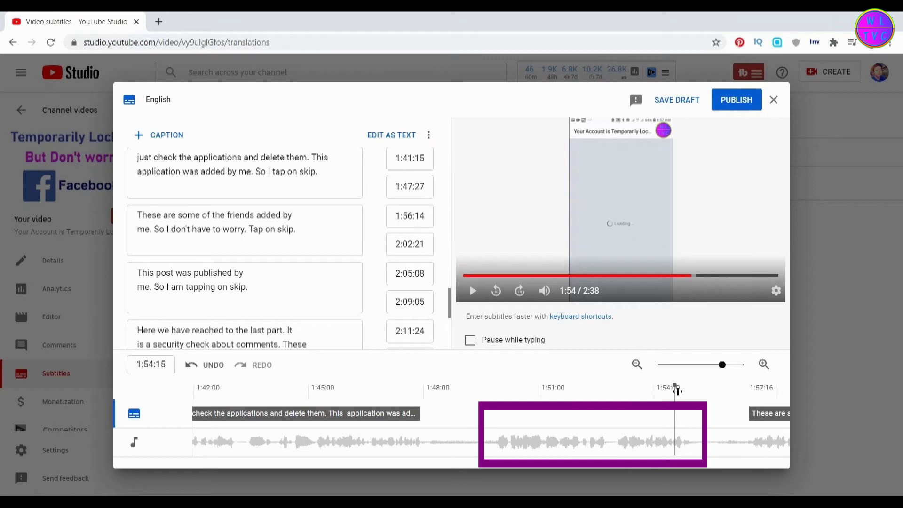
# - Add a new caption from 1:49:25 to 1:54:25 about followed and liked pages
pyautogui.moveTo(676, 389); pyautogui.dragTo(501, 409)
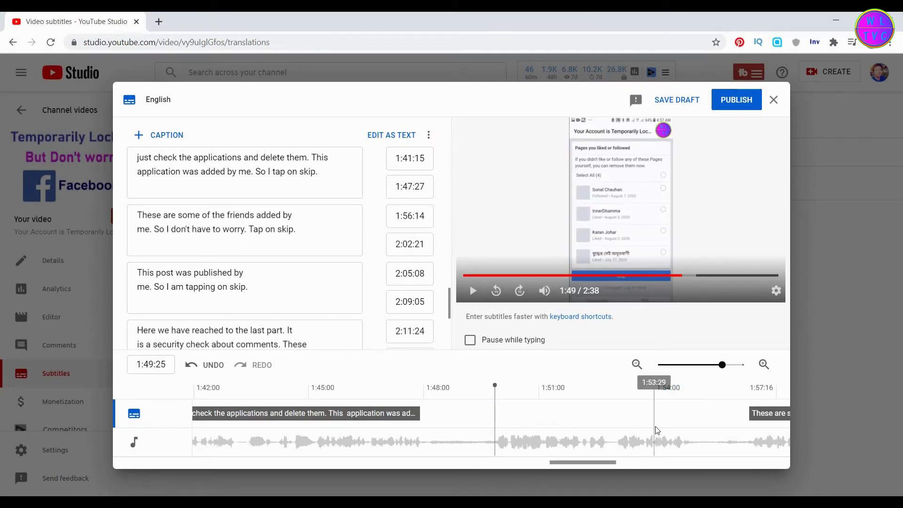
pyautogui.click(143, 135)
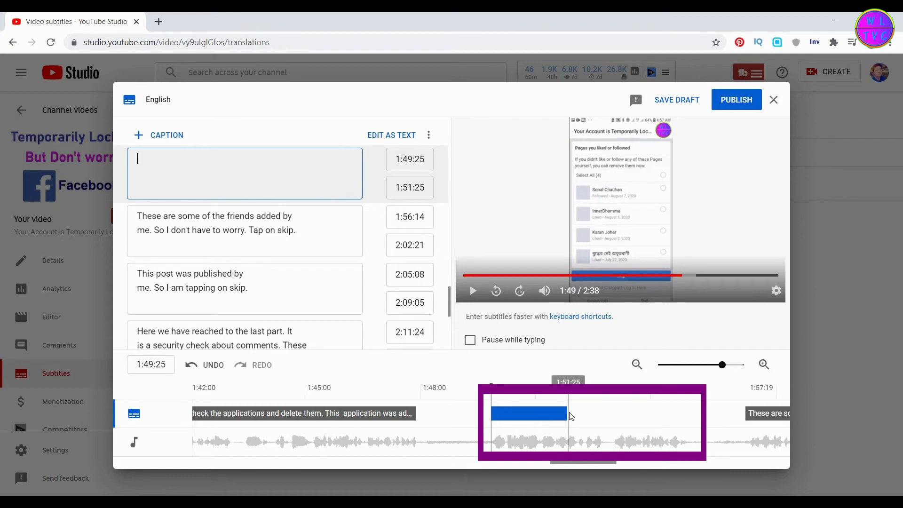
pyautogui.moveTo(570, 416); pyautogui.dragTo(687, 420)
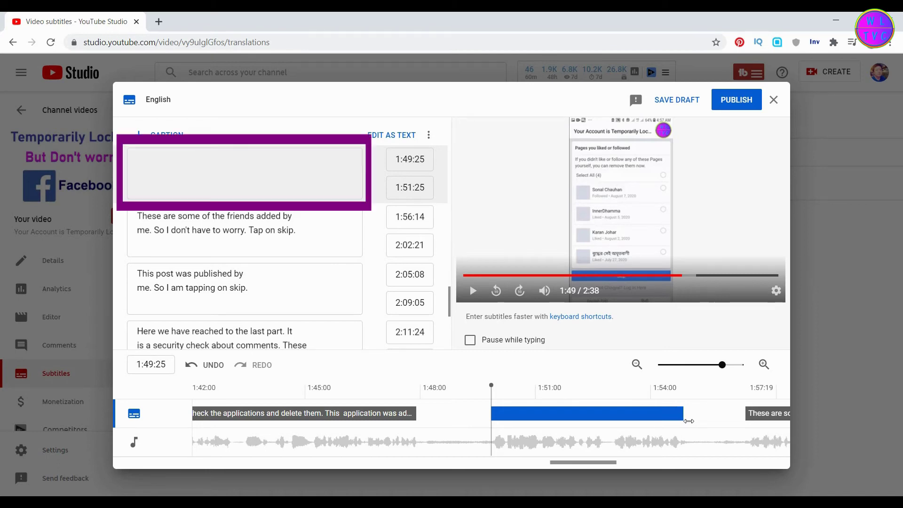
pyautogui.click(151, 170)
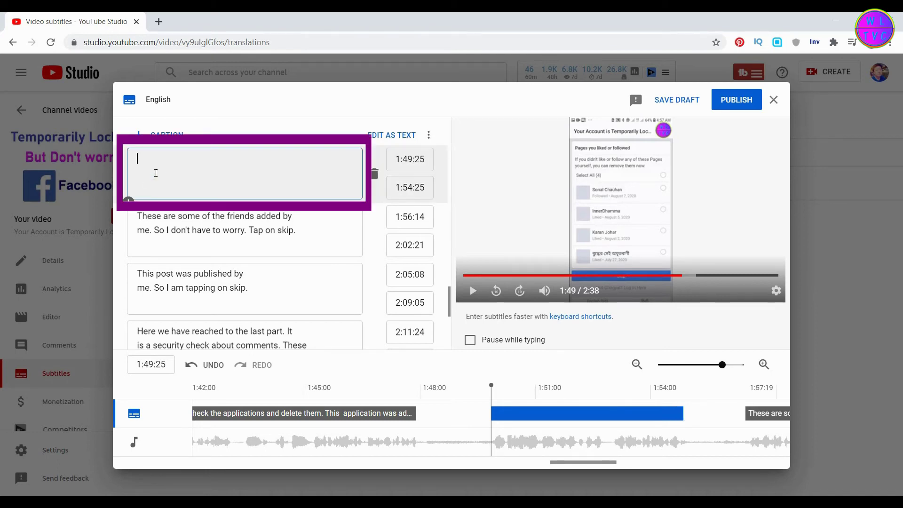
pyautogui.write('These pages are all followed or liked by me. So I am tapping on skip.')
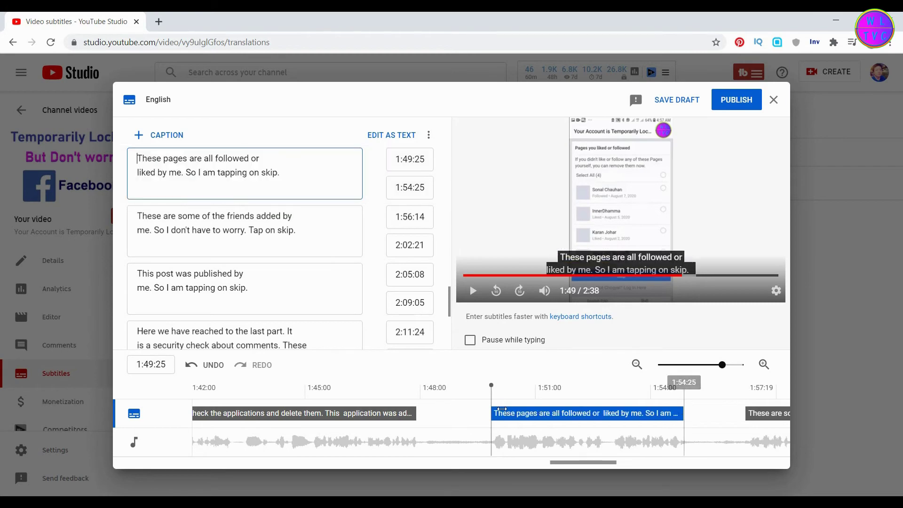
pyautogui.moveTo(492, 388); pyautogui.dragTo(482, 389)
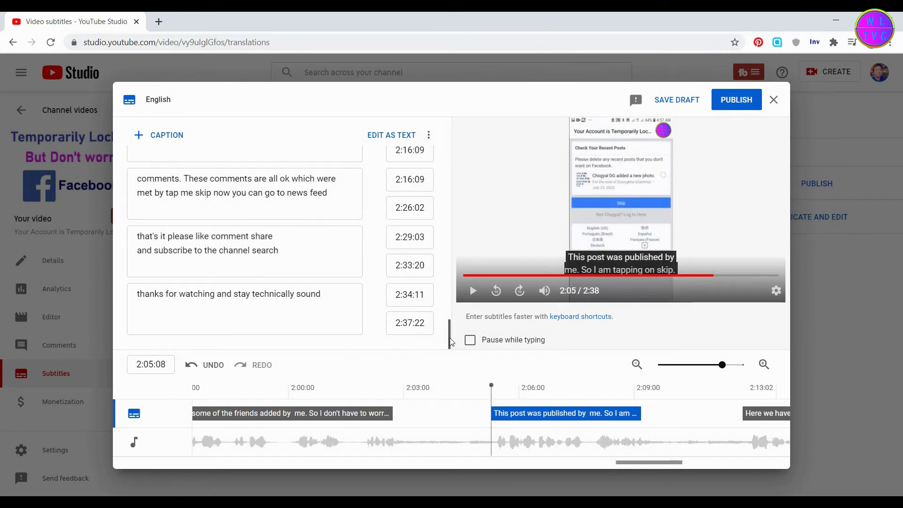
pyautogui.moveTo(450, 342); pyautogui.dragTo(452, 315)
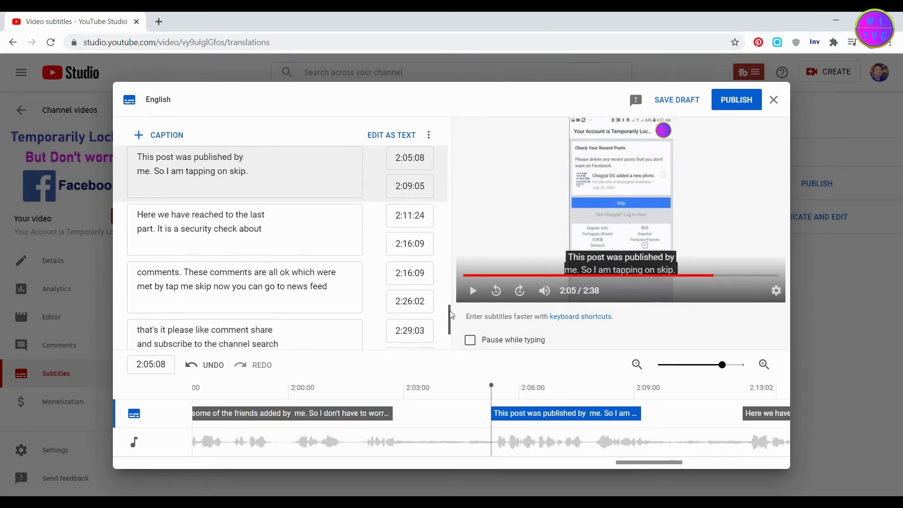
# - Fix the misheard 'met' in the comments caption and the closing line, then publish the English subtitles
pyautogui.doubleClick(144, 286)
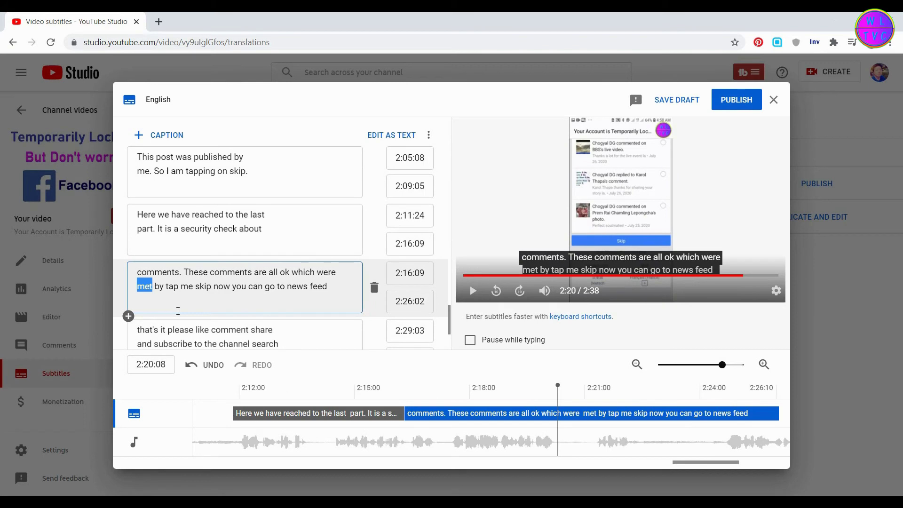
pyautogui.write('made')
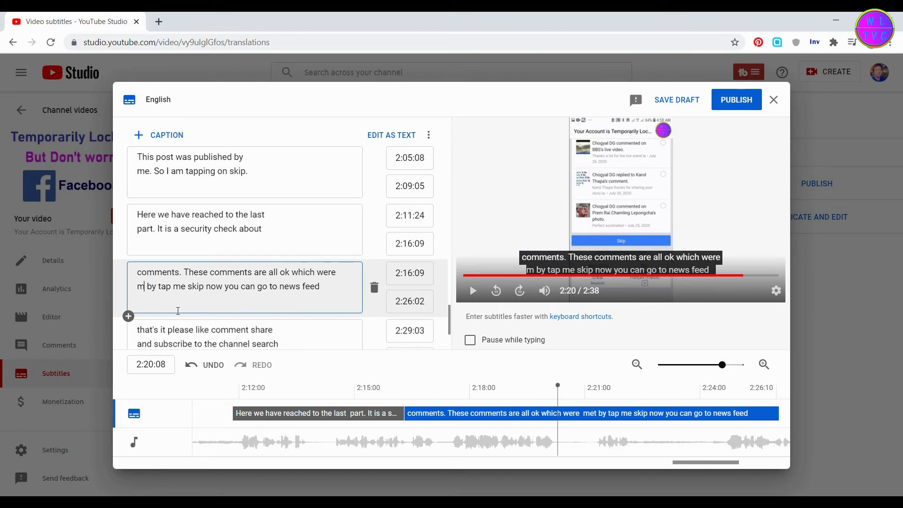
pyautogui.write(' by tap me')
pyautogui.click(144, 332)
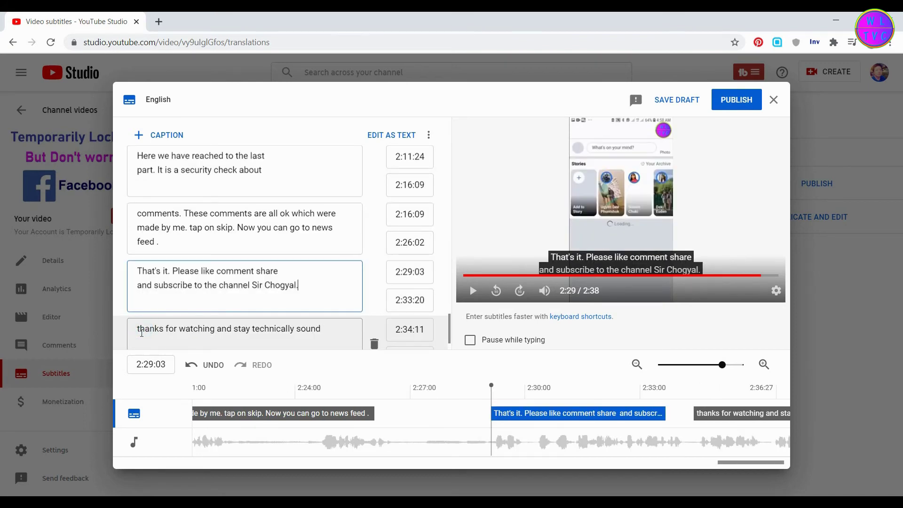
pyautogui.scroll(3, 404, 218)
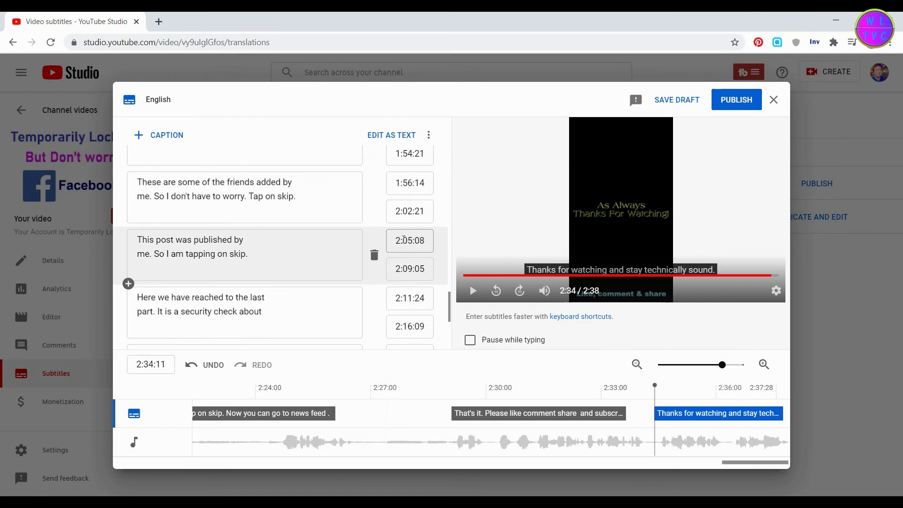
pyautogui.click(735, 105)
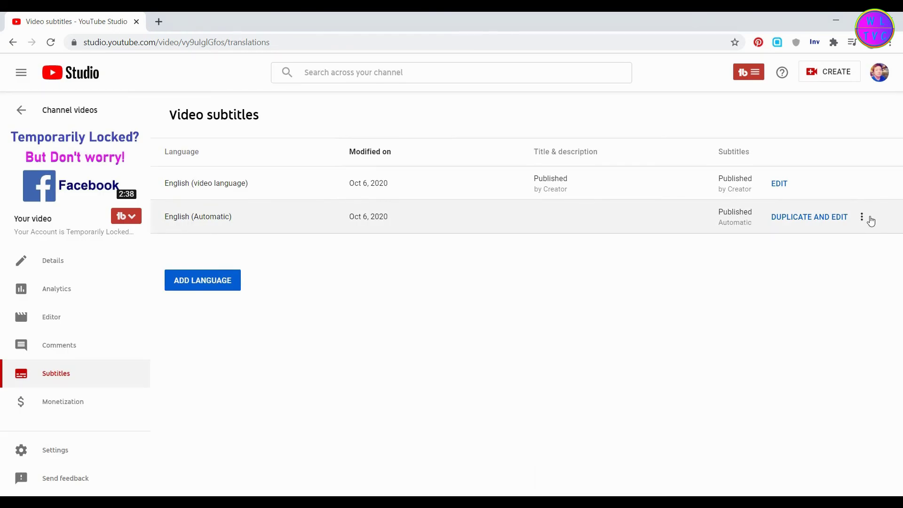
# - Delete the English (Automatic) subtitle track, confirming Delete Captions
pyautogui.click(863, 219)
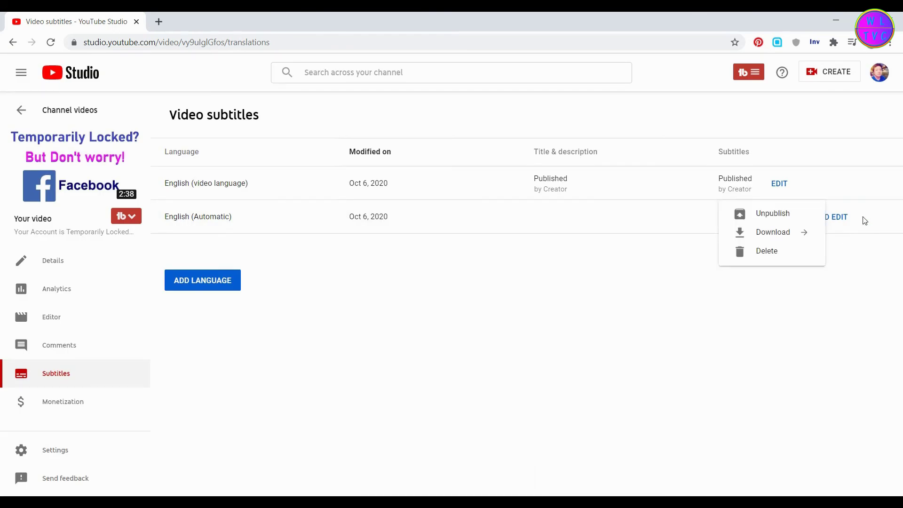
pyautogui.click(773, 251)
pyautogui.click(540, 311)
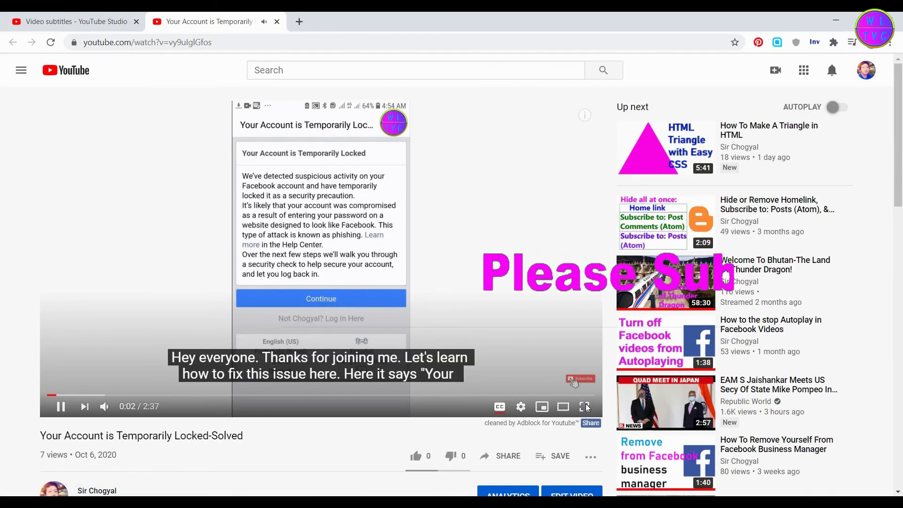
# - Play the video on YouTube in full screen with the edited captions showing
pyautogui.click(585, 406)
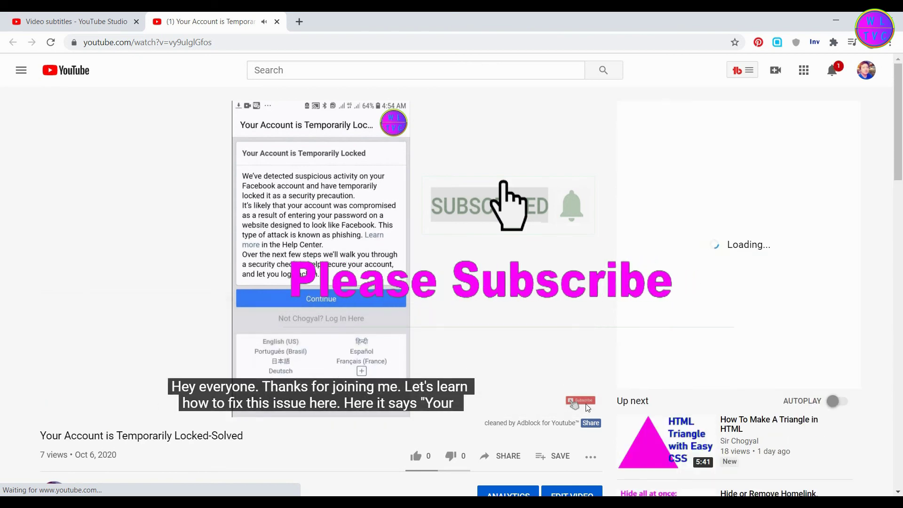